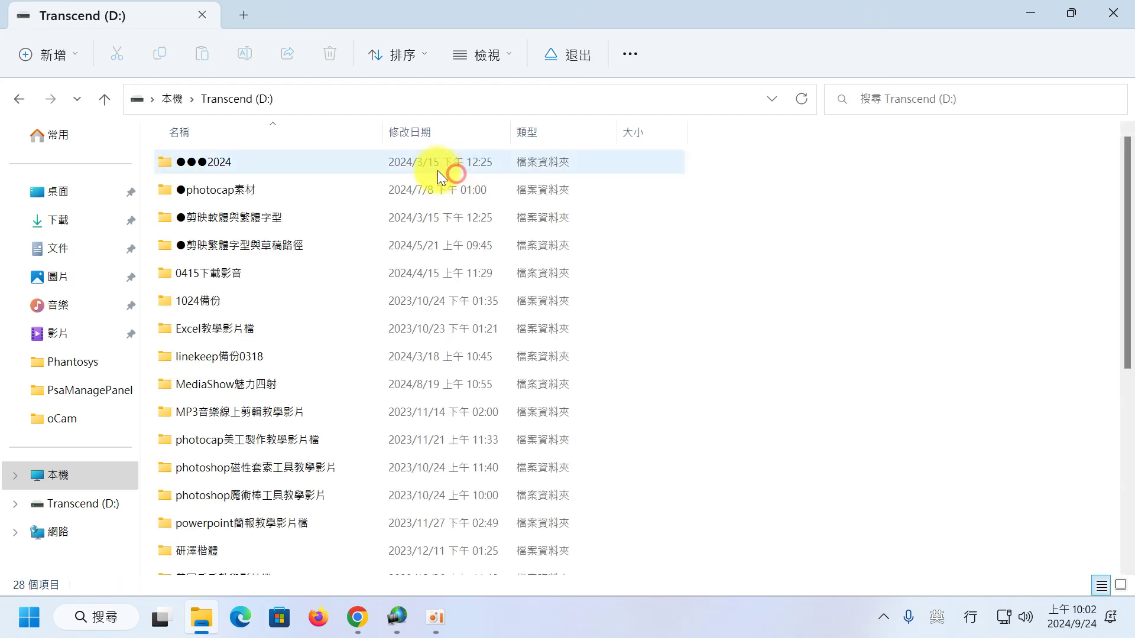
- Copy the 0910影片製作 folder from ●●●2024 > ●●●113年暑期班課程講義 > （二上）影像修圖與美工製作28 on the Transcend (D:) drive
double_click(244, 162)
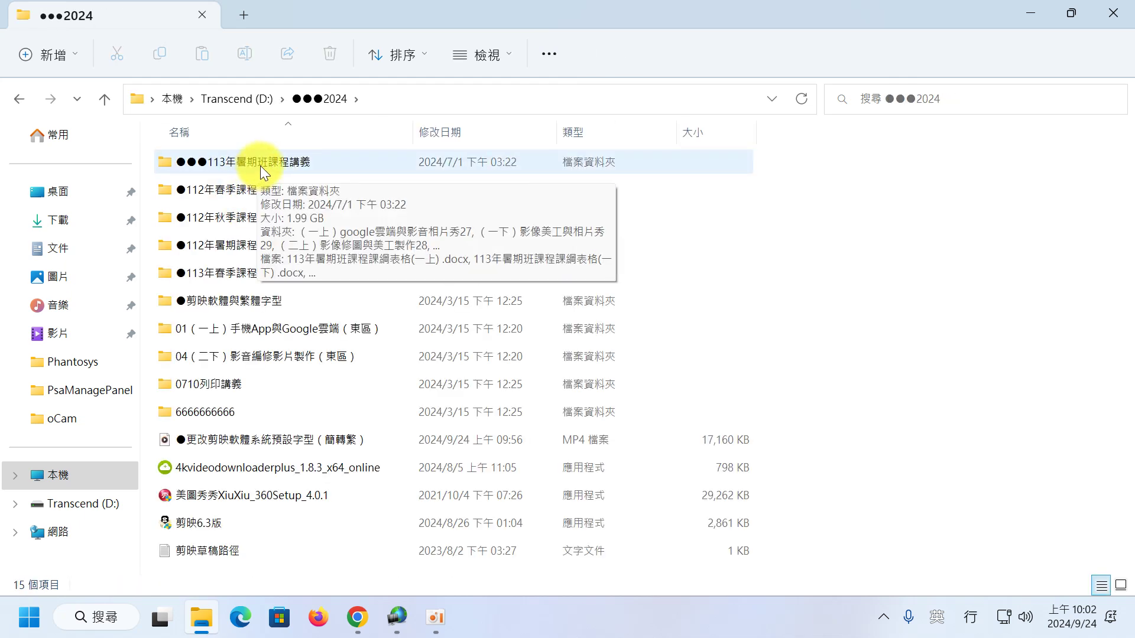
double_click(260, 166)
left_click(223, 218)
double_click(222, 218)
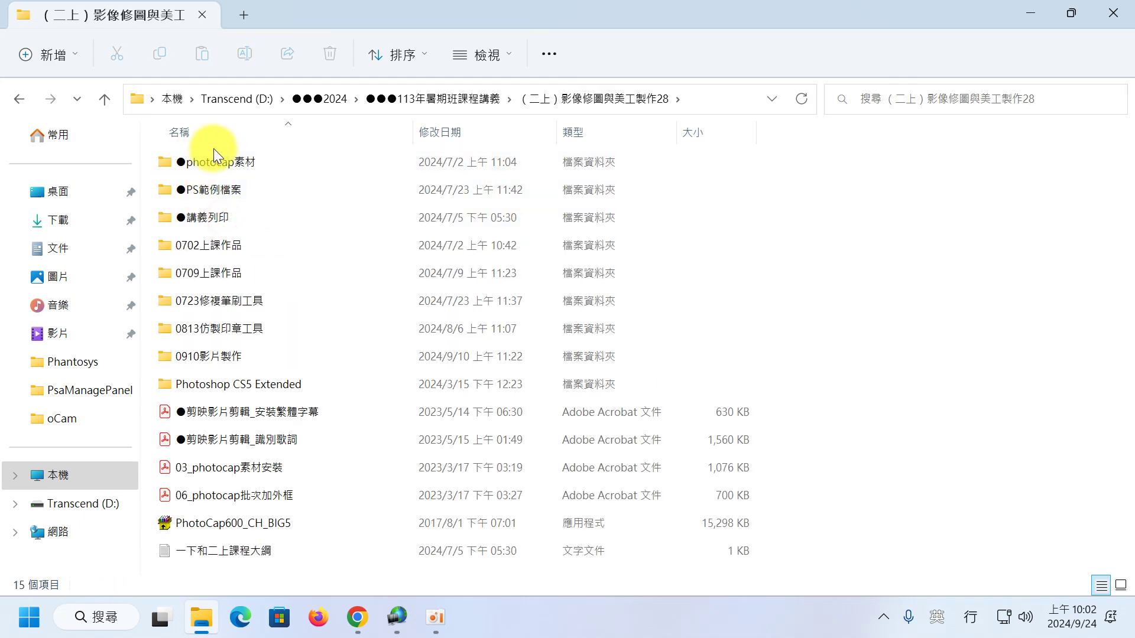
right_click(236, 357)
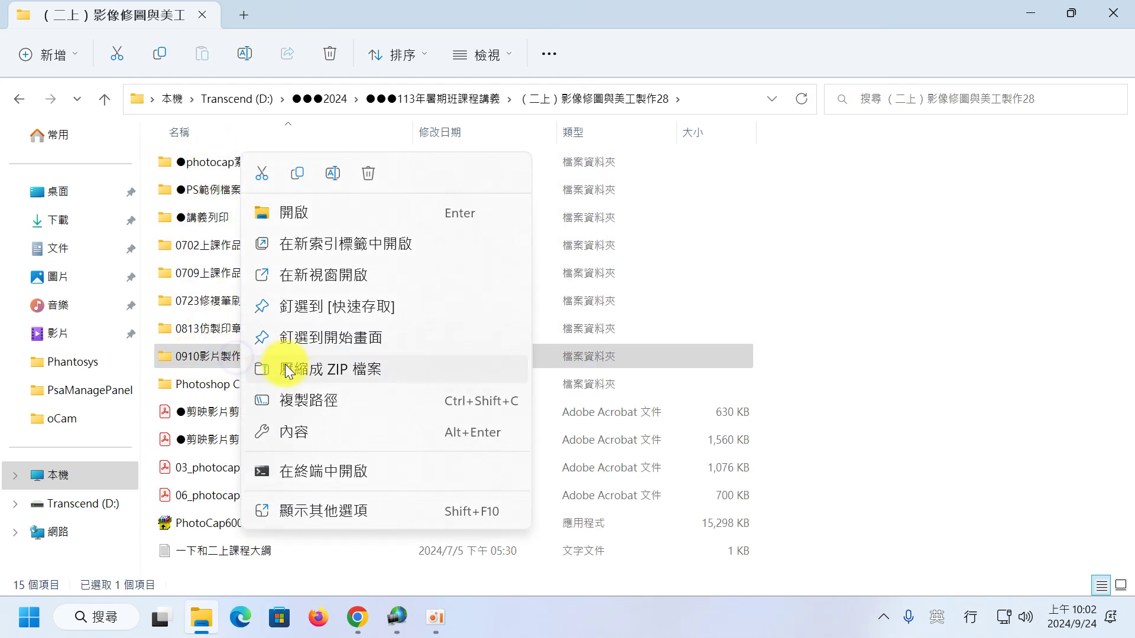
left_click(296, 174)
- Paste the copied 0910影片製作 folder onto the desktop and move its icon to the end of the icon columns
left_click(1030, 14)
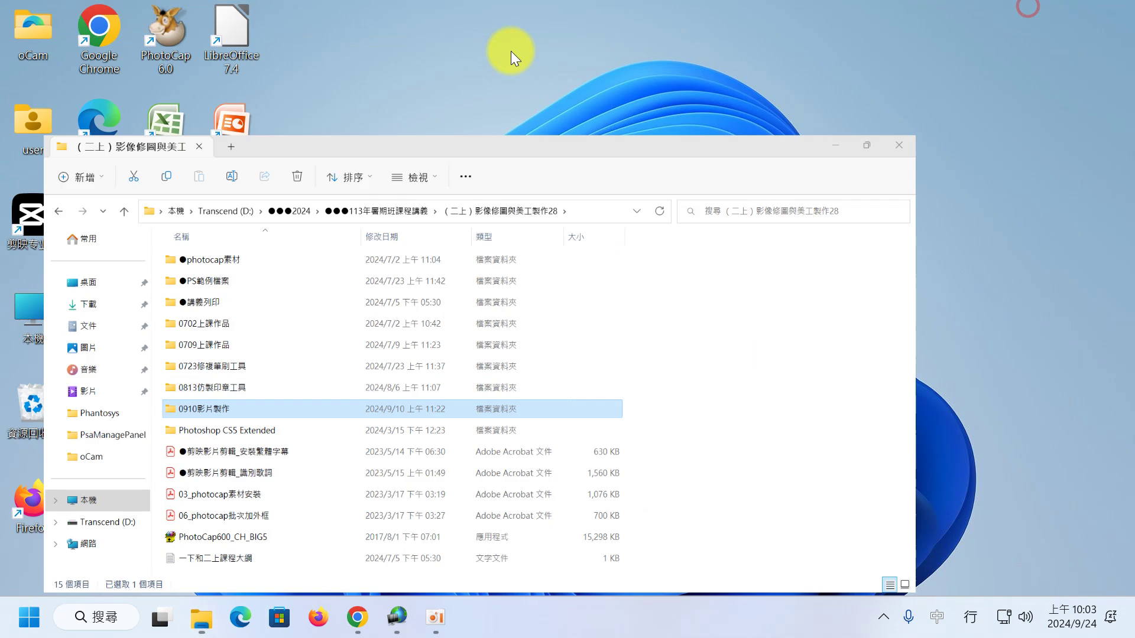
right_click(347, 65)
left_click(371, 84)
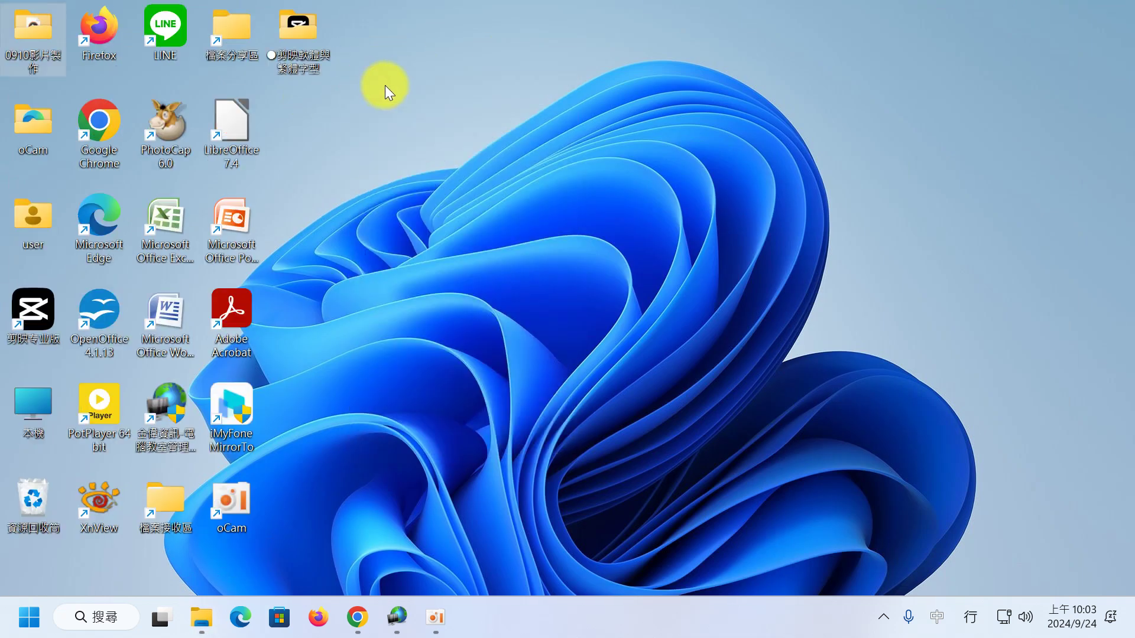
left_click_drag(33, 36, 303, 115)
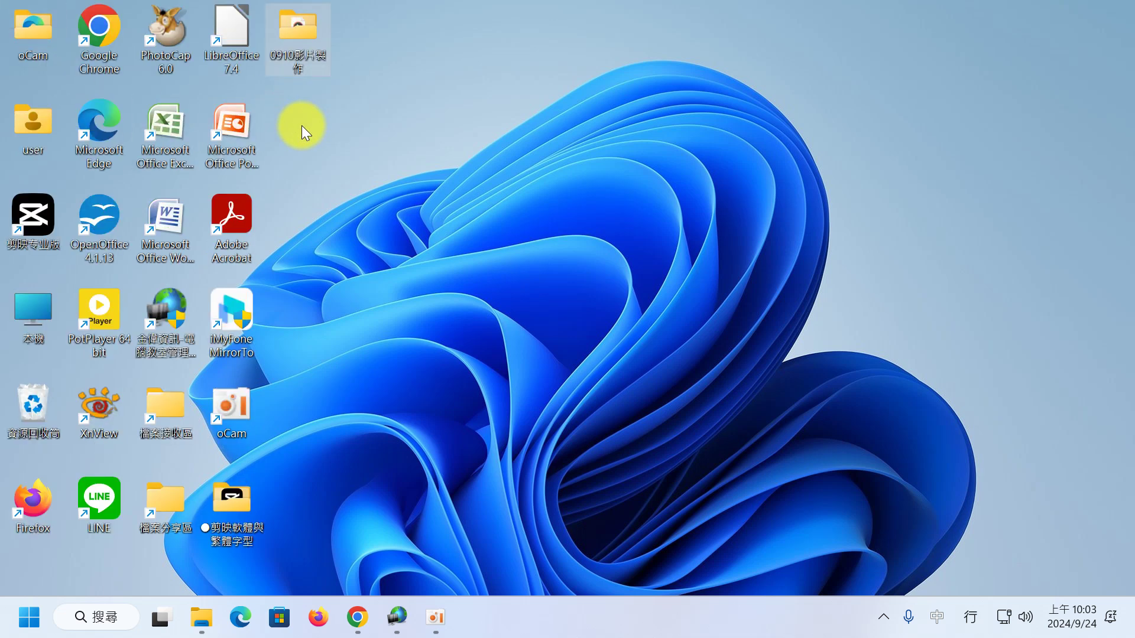
left_click(304, 145)
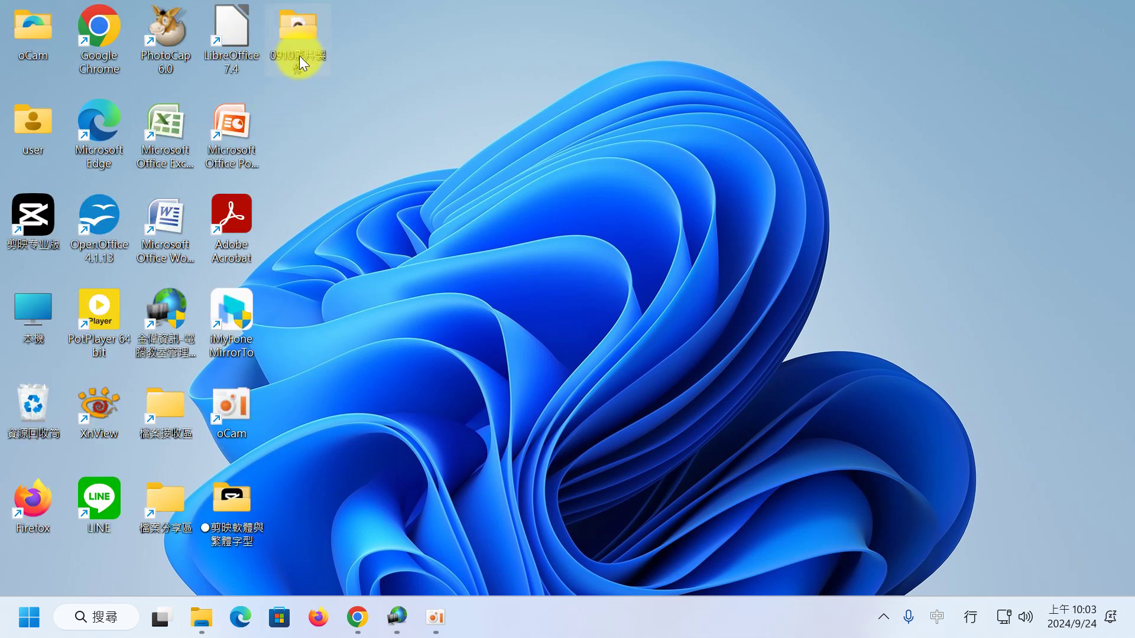
- Open the desktop folder 0910影片製作, examine the contents of its 9月10日 draft subfolder, and return to the parent folder
mouse_move(289, 55)
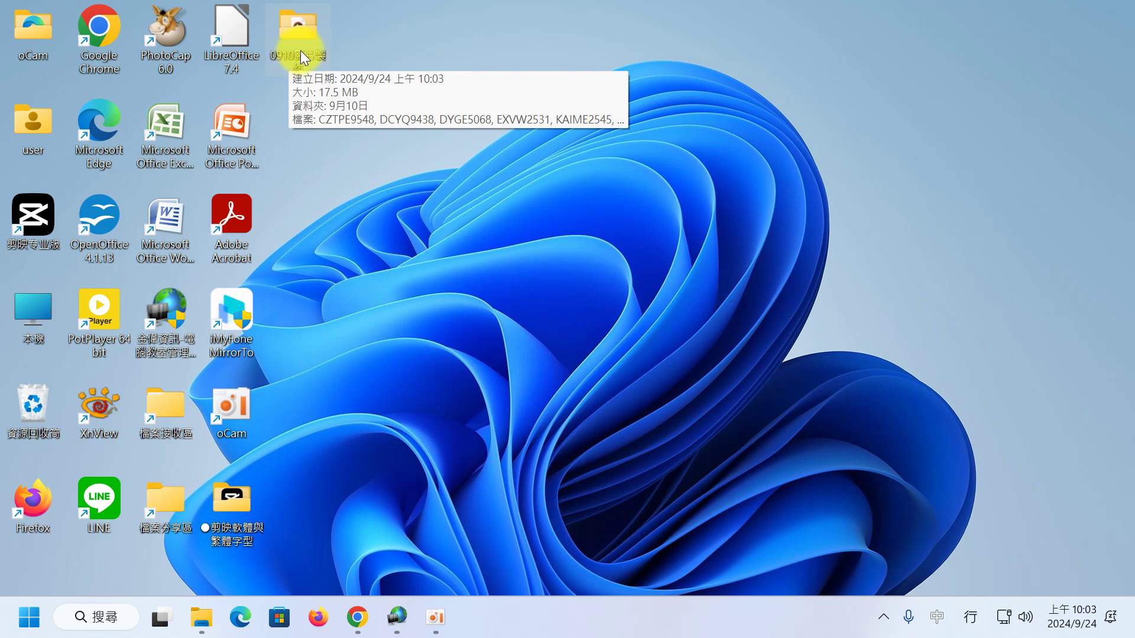
double_click(301, 51)
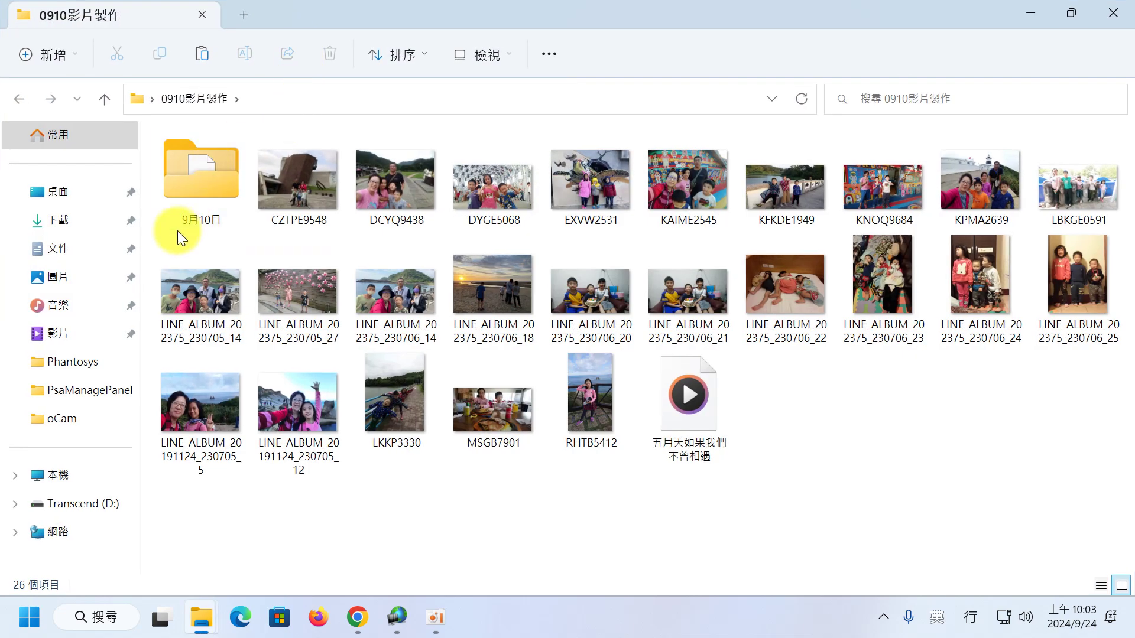
mouse_move(305, 219)
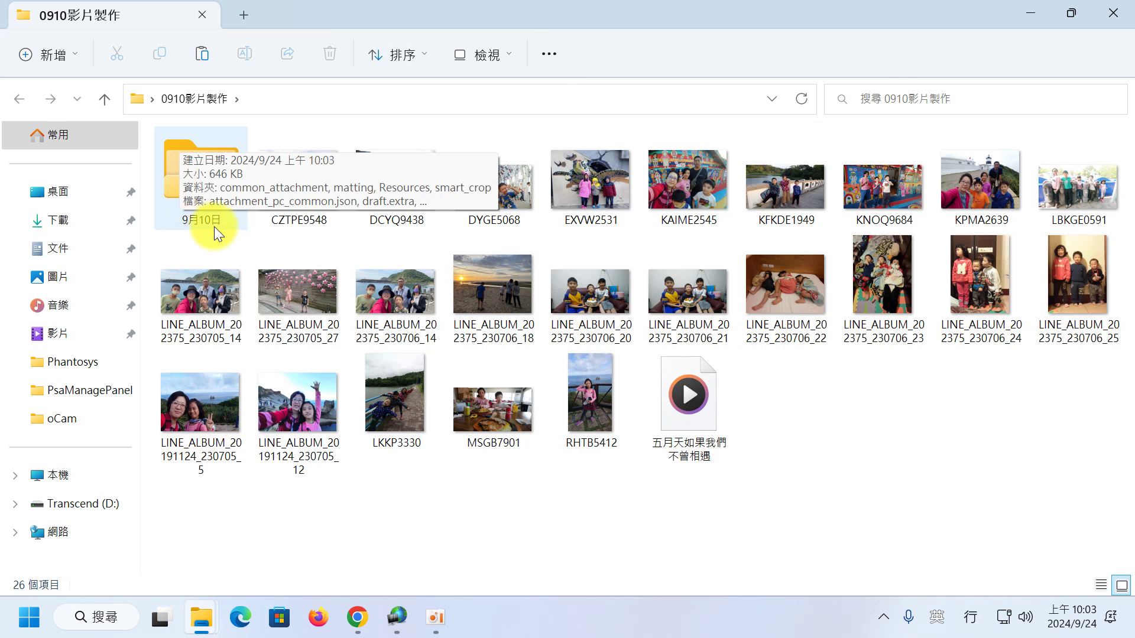
double_click(171, 156)
scroll(368, 313, "up", 1)
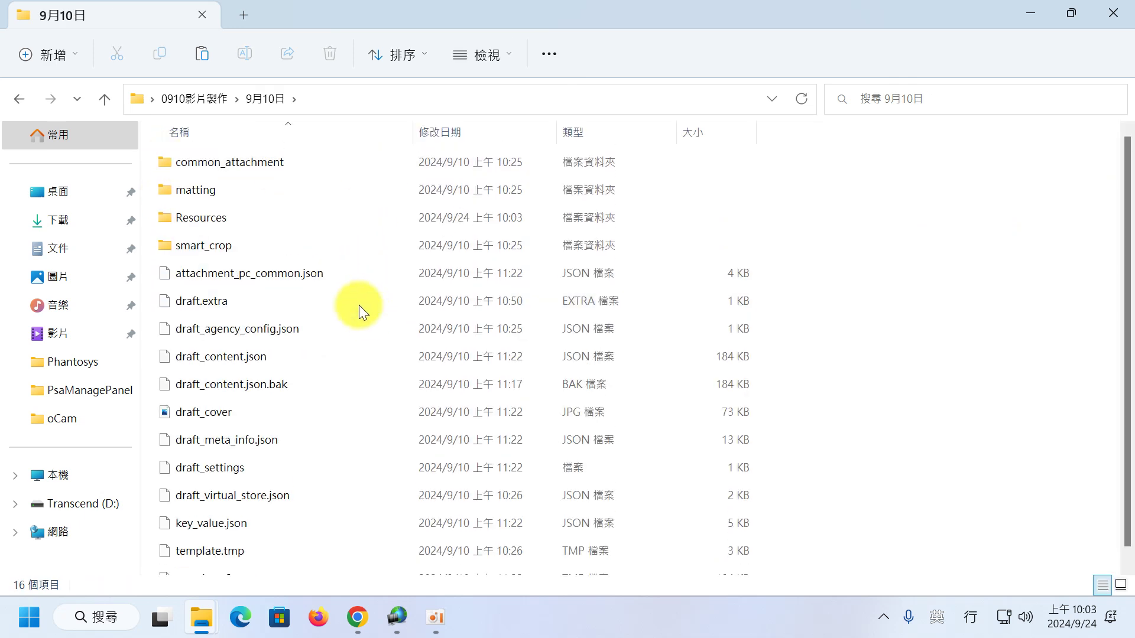
left_click(209, 97)
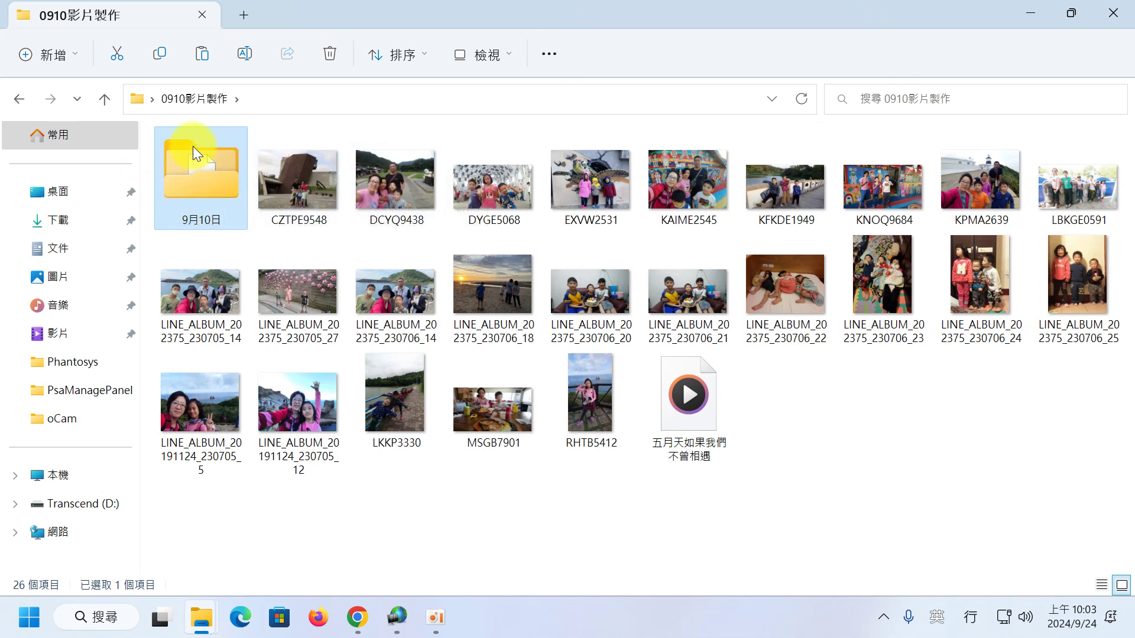
- Copy the 9月10日 draft folder inside 0910影片製作 and leave the folder window
right_click(186, 164)
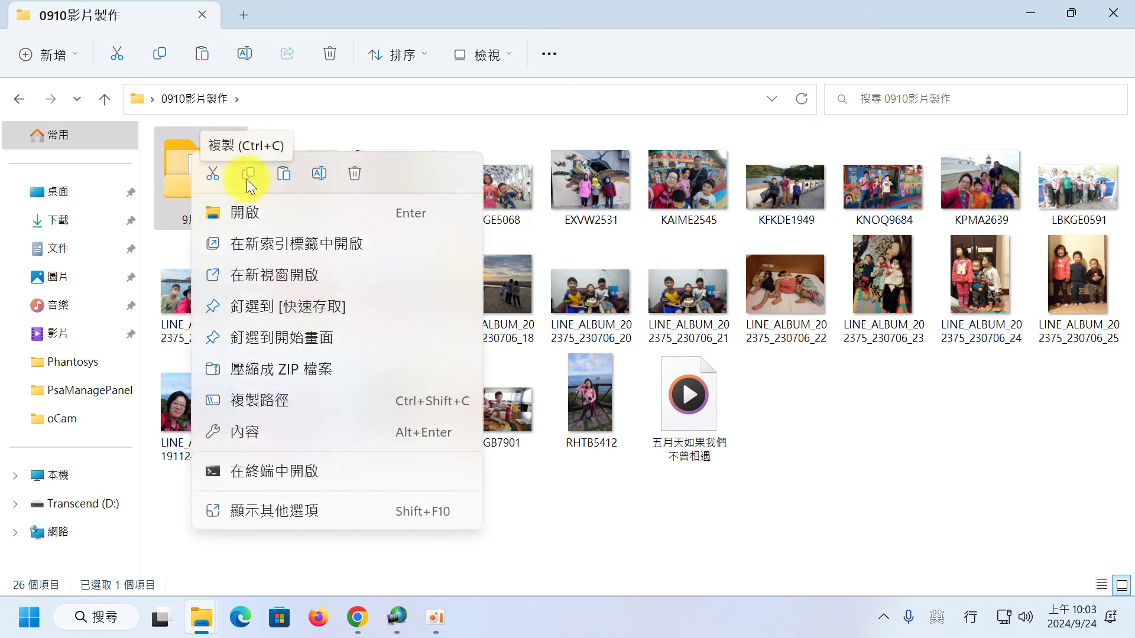
left_click(248, 176)
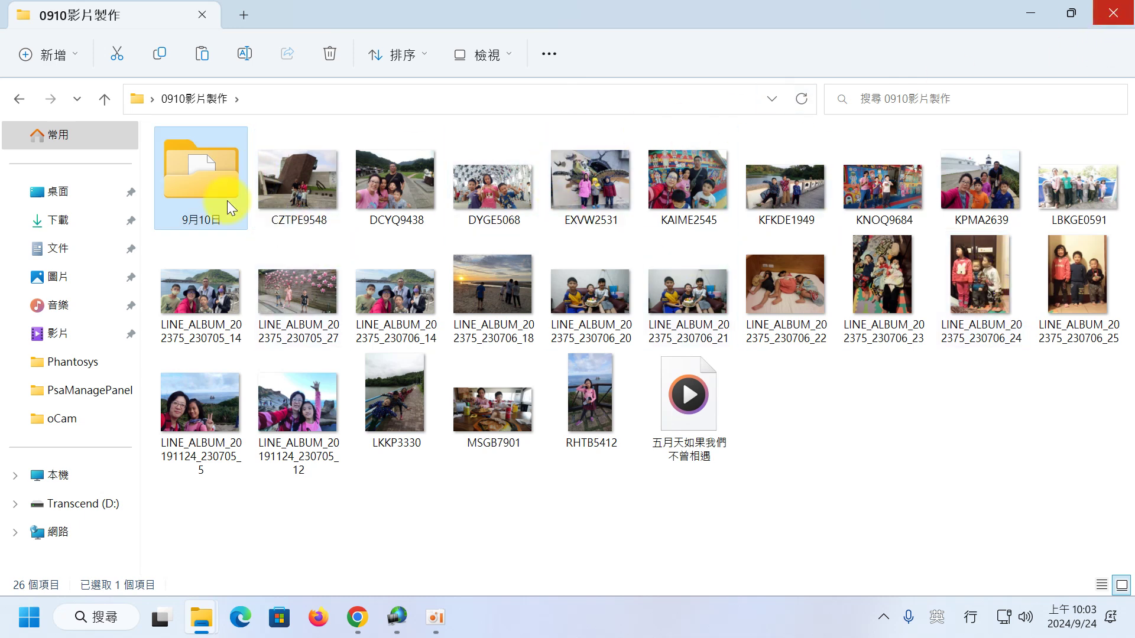
right_click(218, 170)
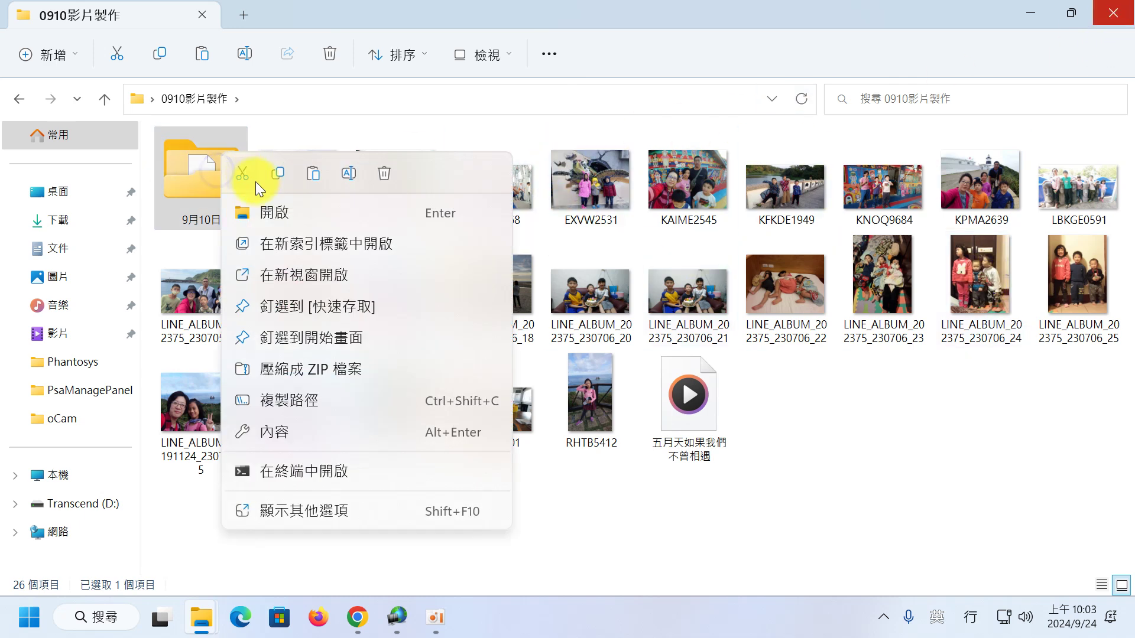
left_click(278, 174)
left_click(1030, 13)
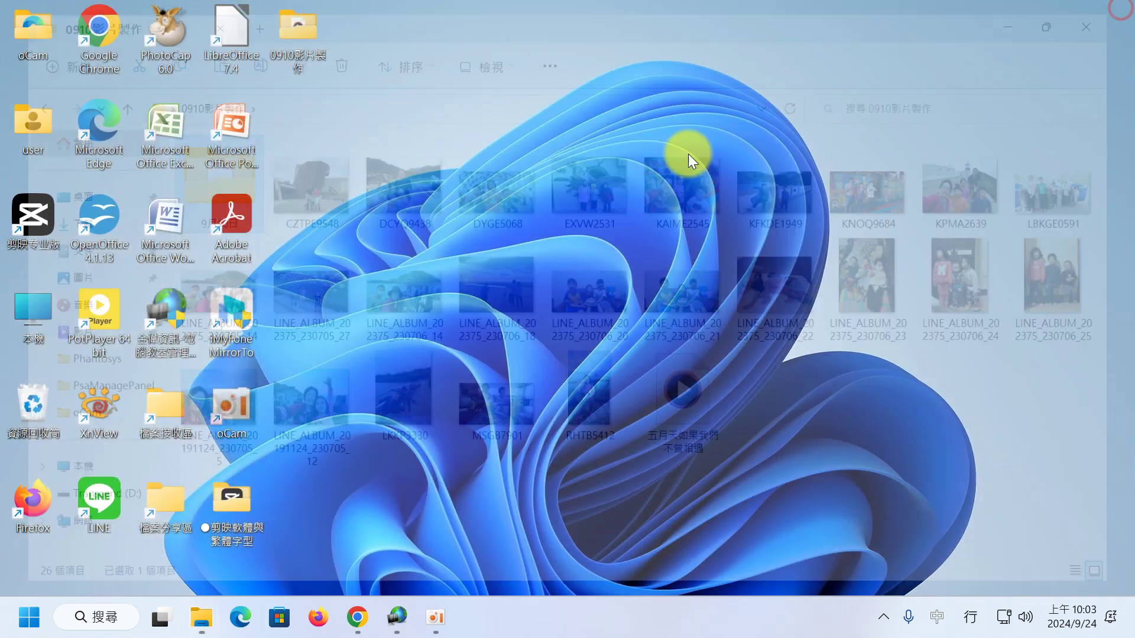
- Launch 剪映专业版 from the desktop, accept the environment check, and dismiss the version update offer
double_click(29, 214)
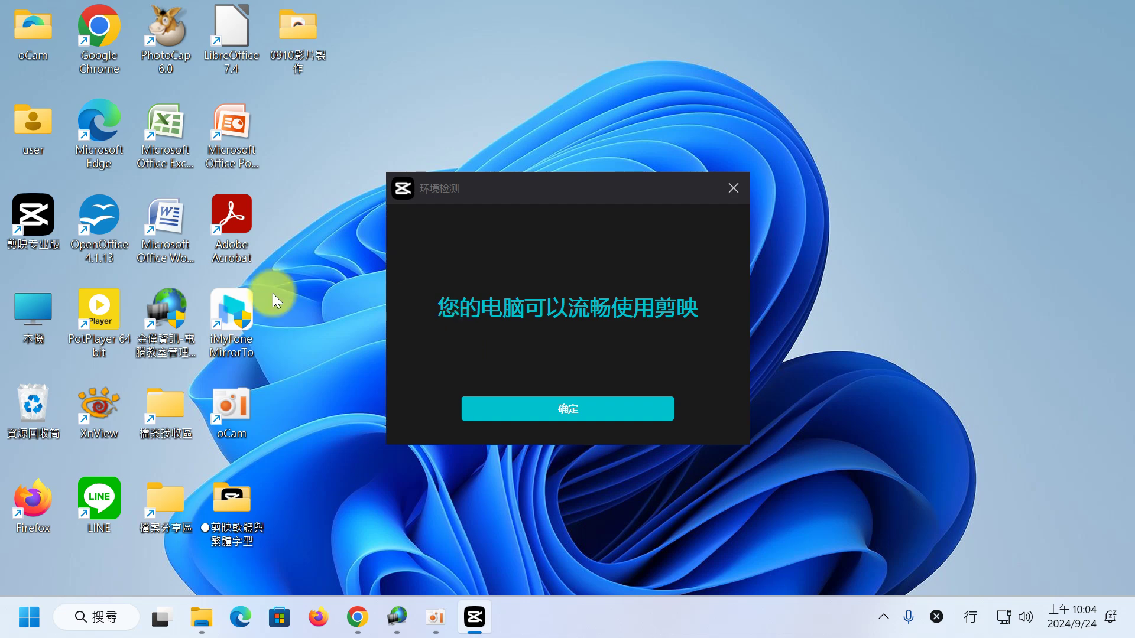
left_click(519, 407)
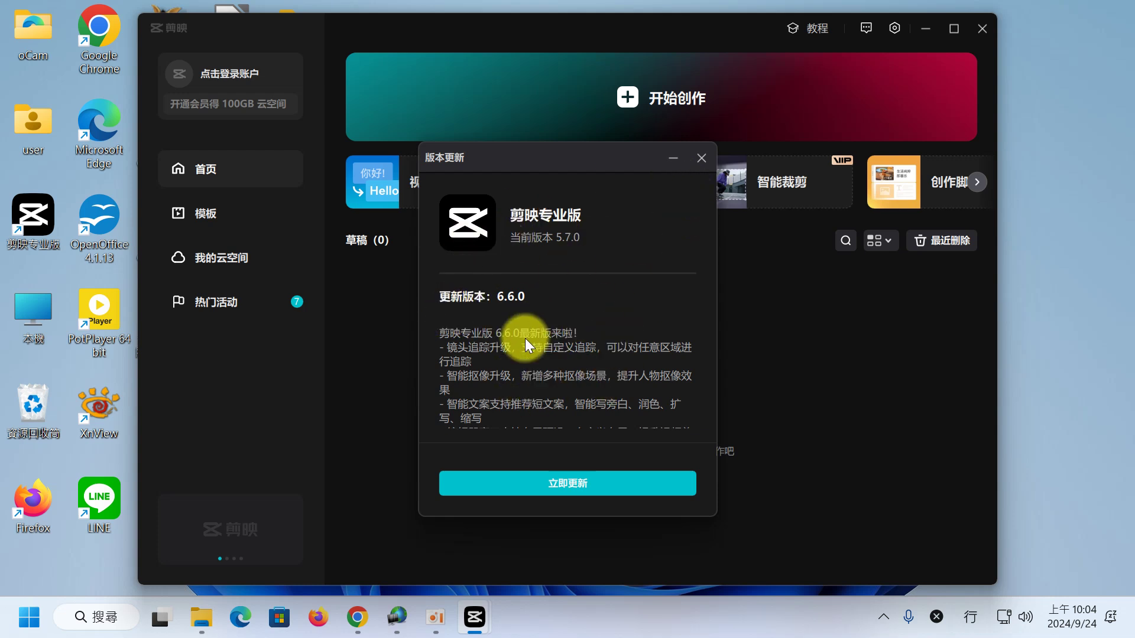
left_click(701, 157)
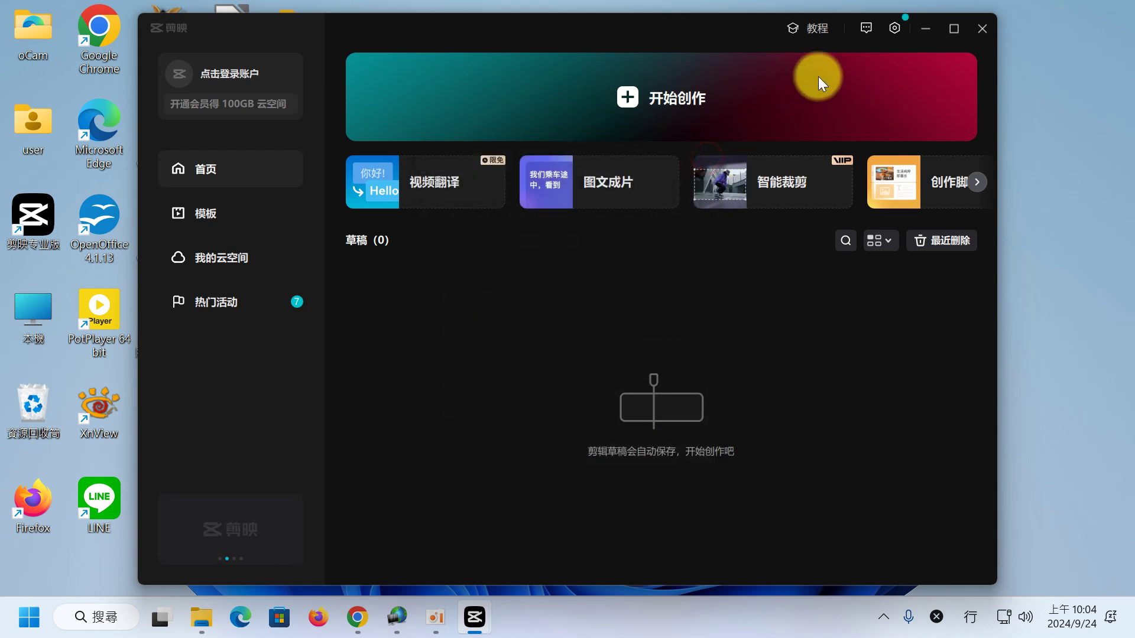
- Paste the 9月10日 folder into the draft location (草稿位置) reached from the global settings, leave the settings, and close 剪映专业版
left_click(898, 28)
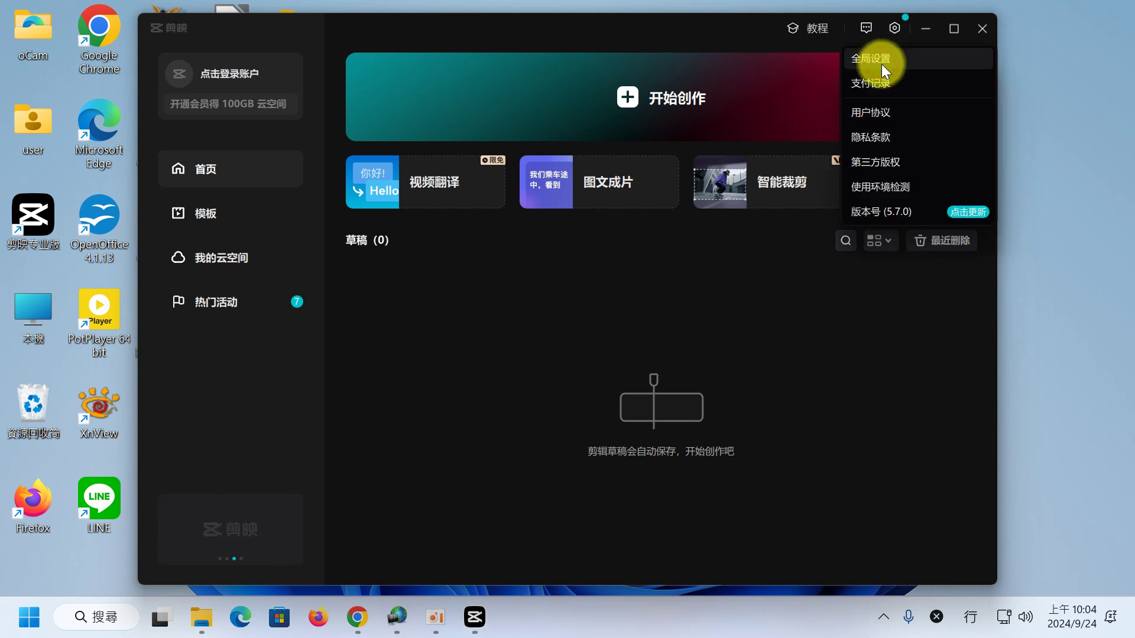
left_click(882, 65)
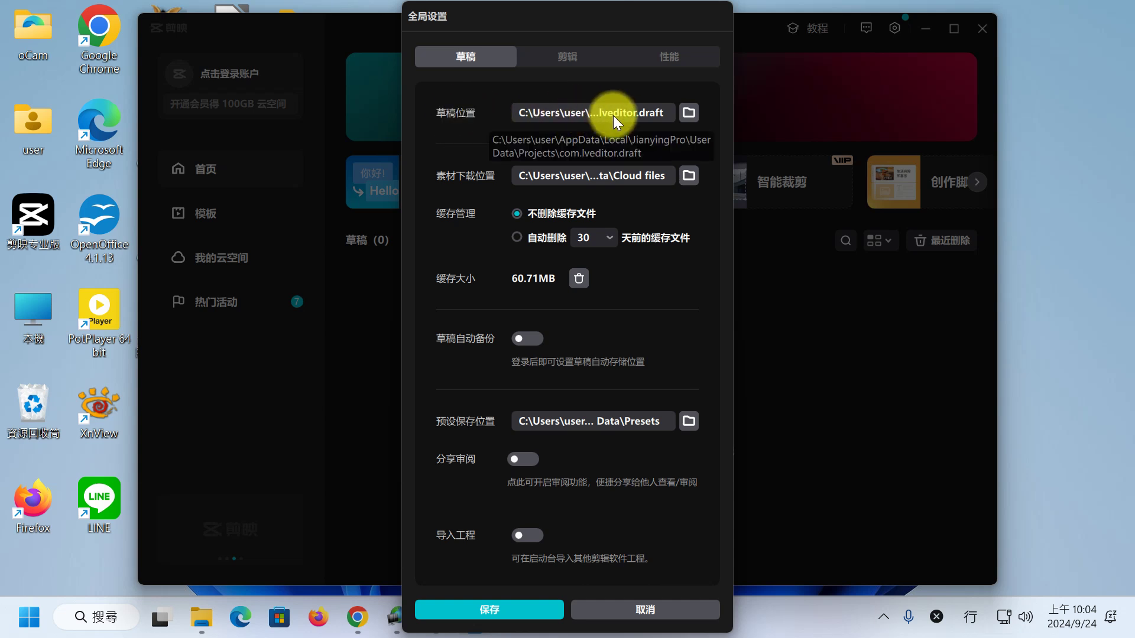
left_click(689, 113)
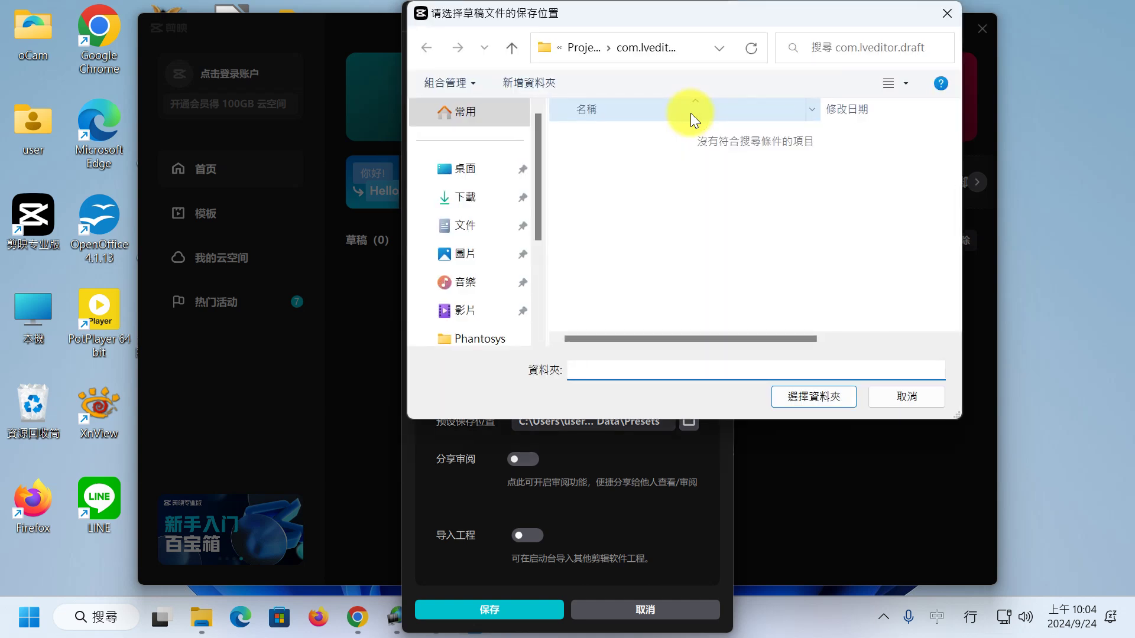
right_click(618, 197)
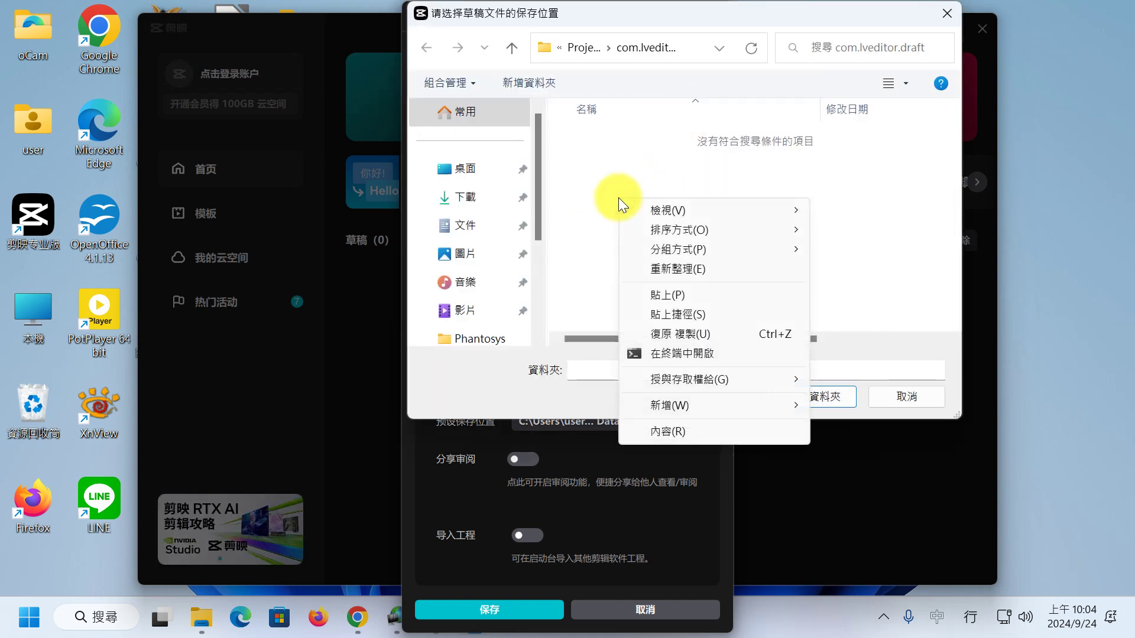
left_click(678, 298)
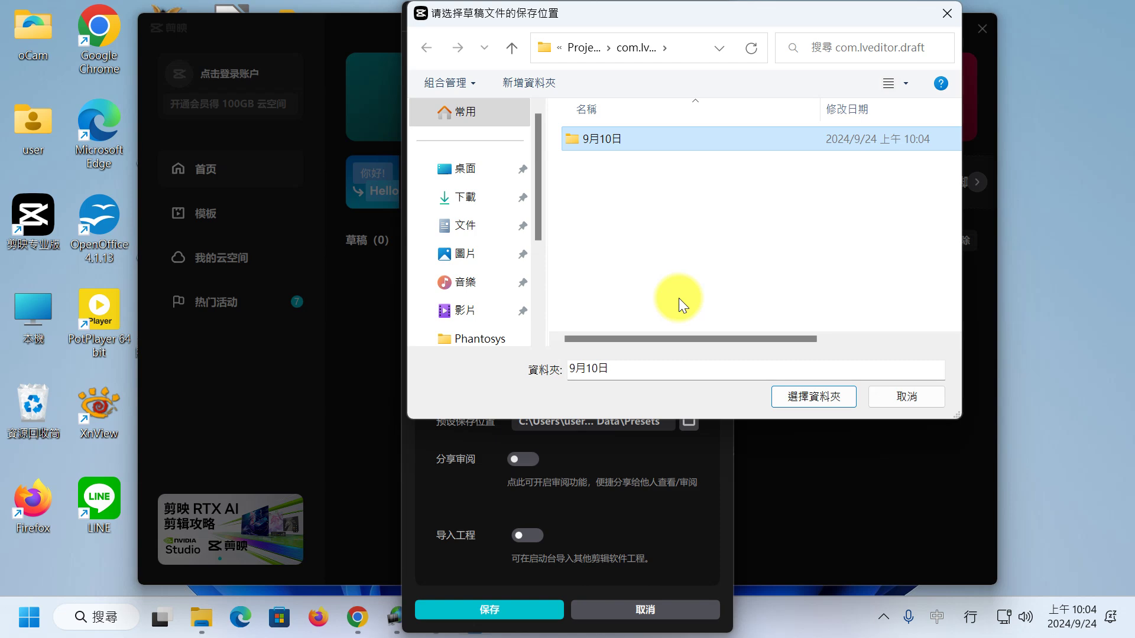
left_click(946, 14)
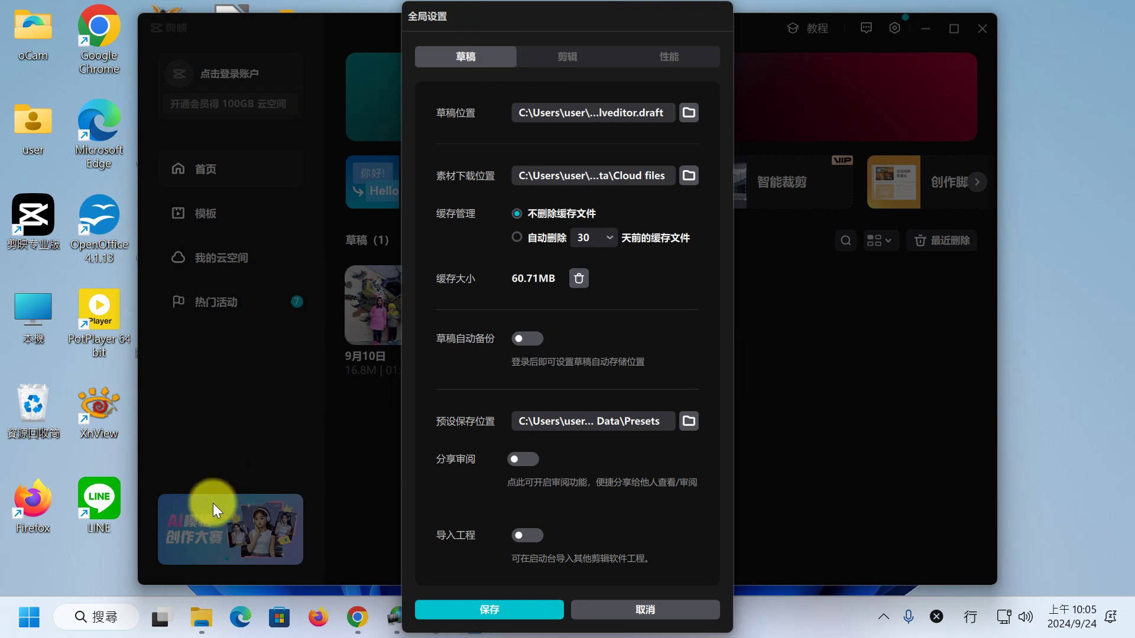
key("Escape")
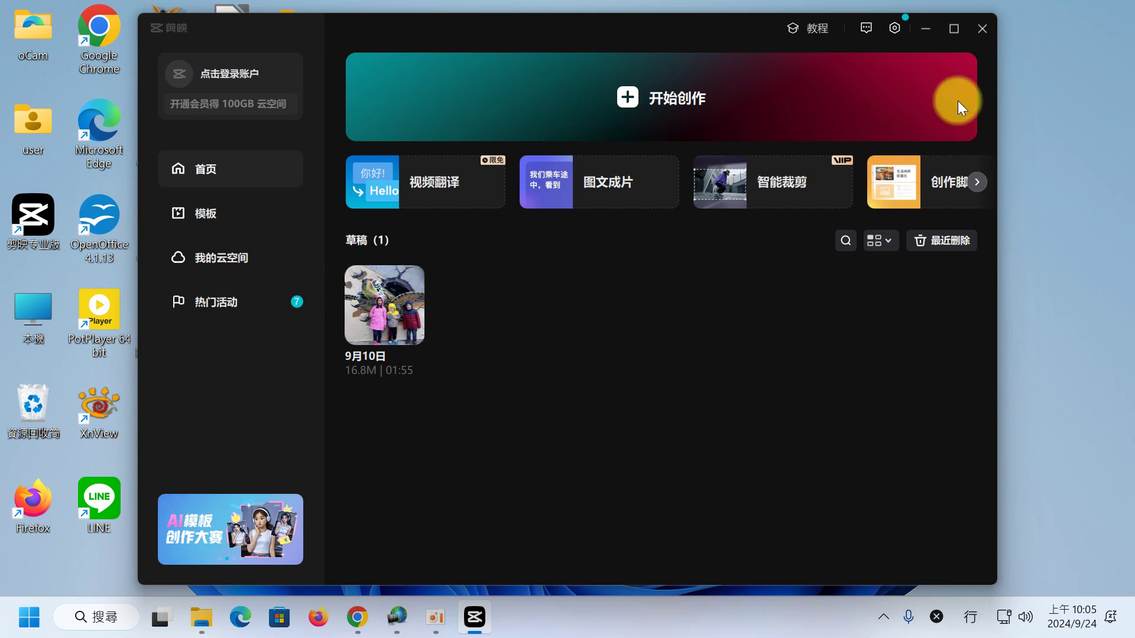
left_click(987, 25)
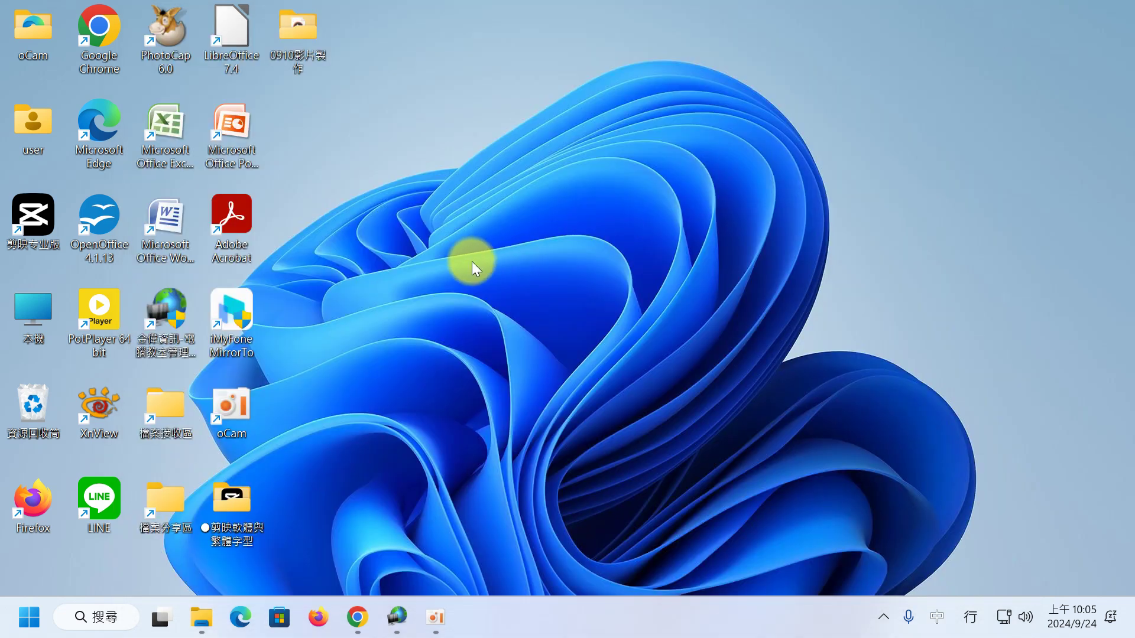
- Relaunch 剪映专业版, copy the 9月10日 folder from the draft location in the global settings, and leave the settings without changes
double_click(28, 211)
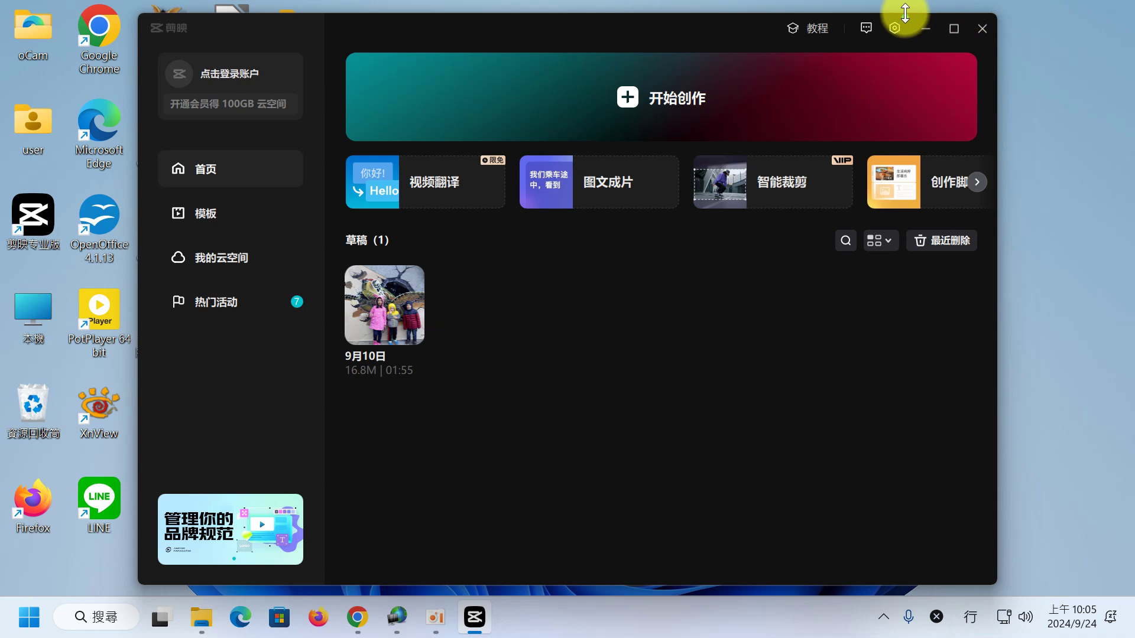
left_click(895, 28)
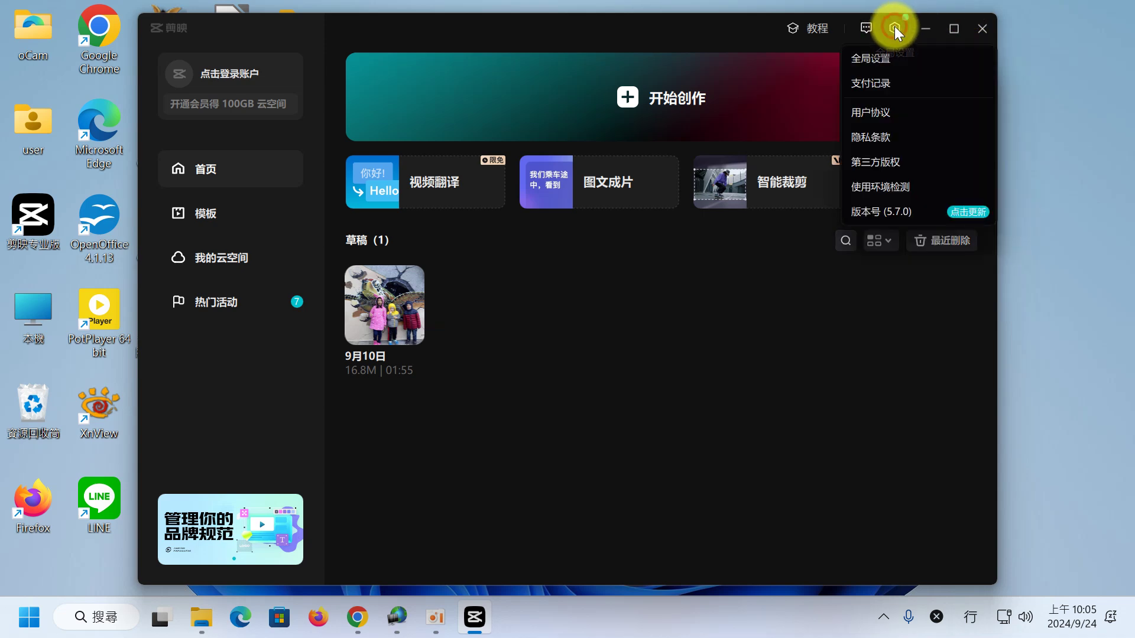
left_click(877, 59)
left_click(689, 113)
left_click(598, 139)
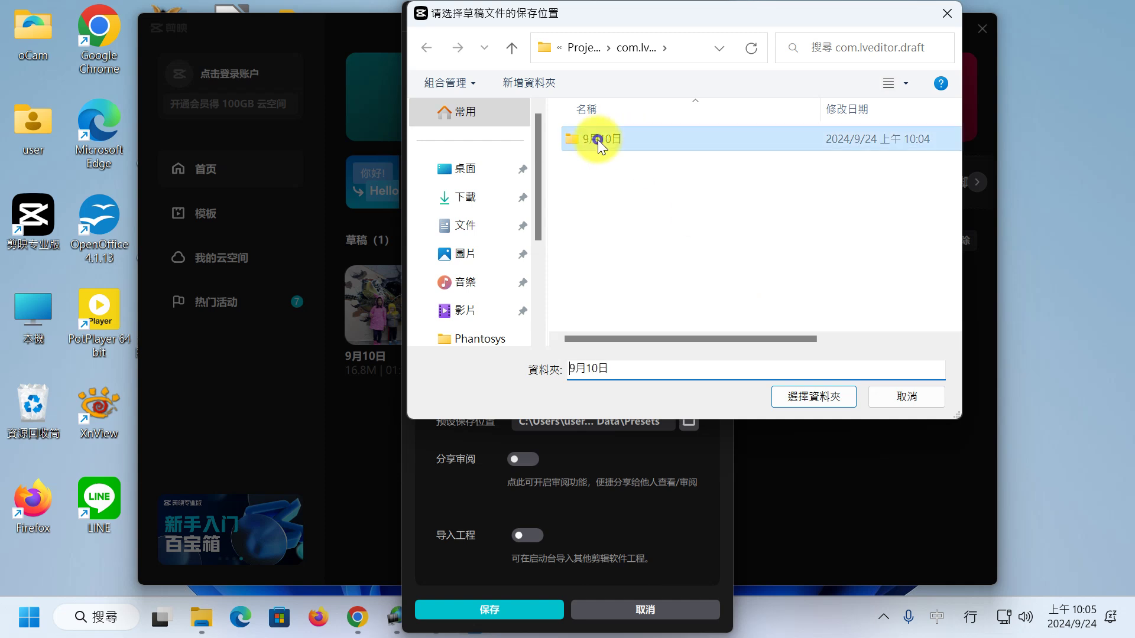
right_click(598, 139)
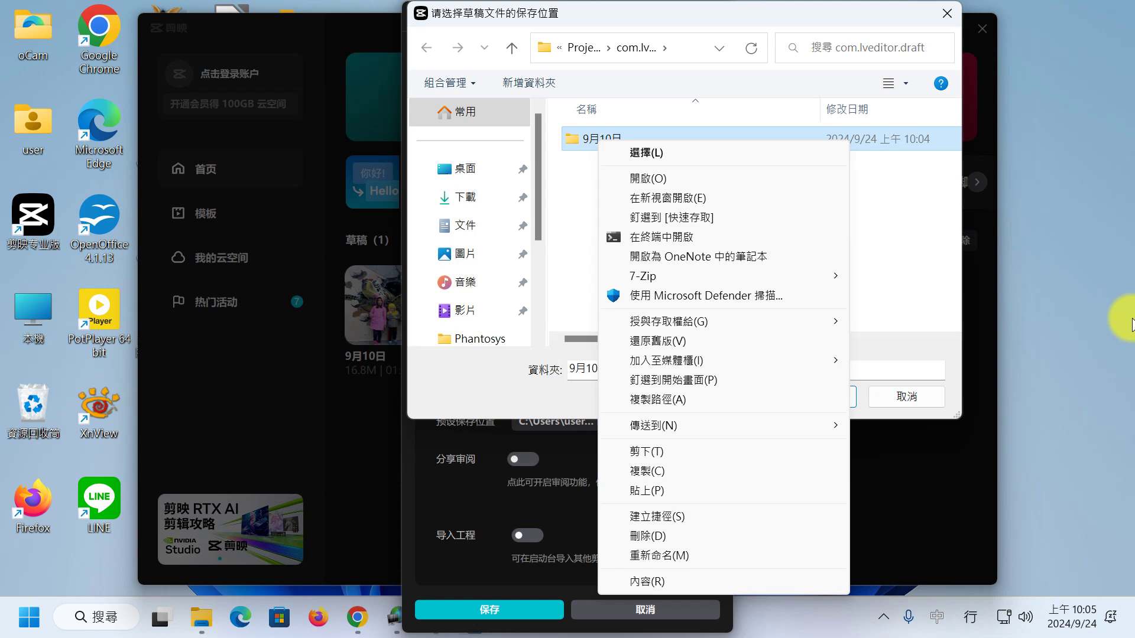
left_click(659, 472)
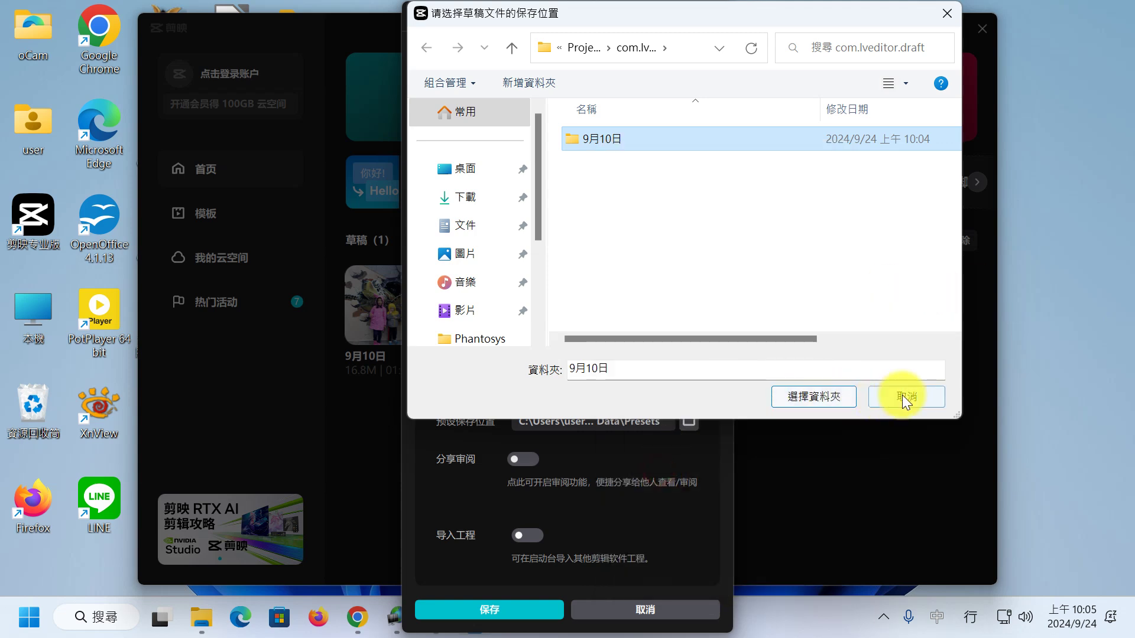
left_click(945, 14)
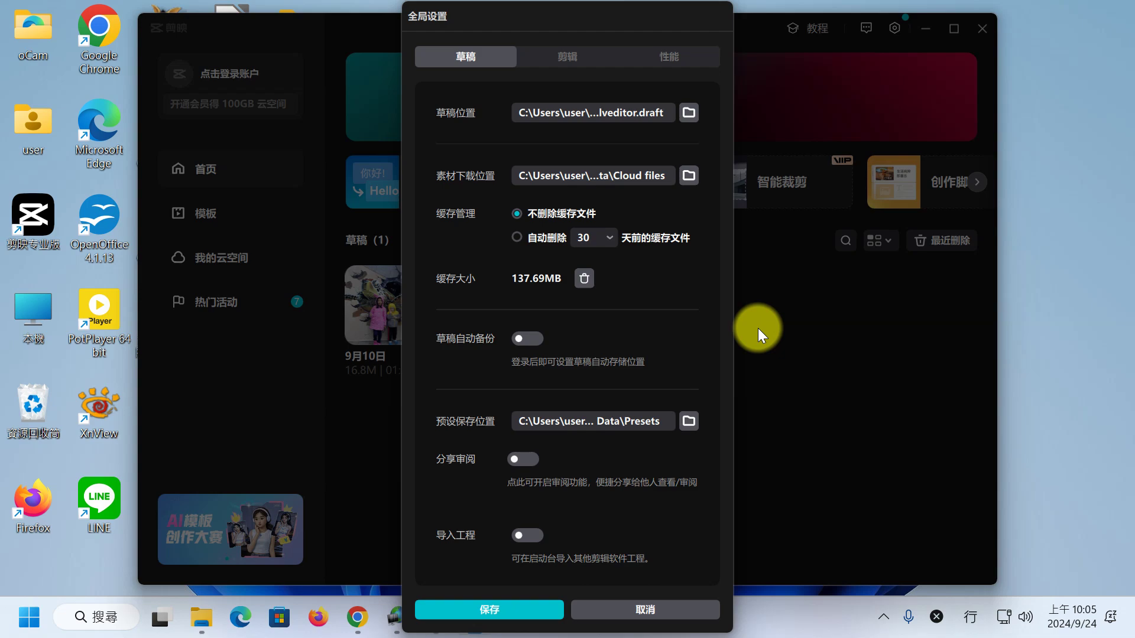
key("Escape")
- Minimize 剪映专业版 and view the 0910影片製作 folder on the desktop where the 9月10日 draft is kept
left_click(923, 27)
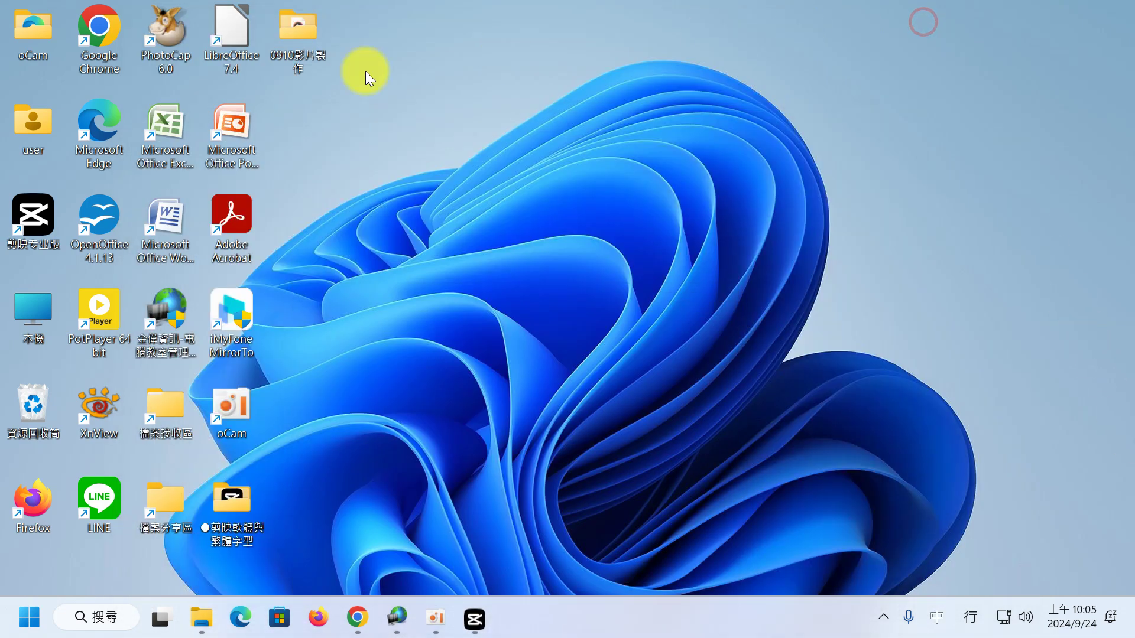
double_click(296, 36)
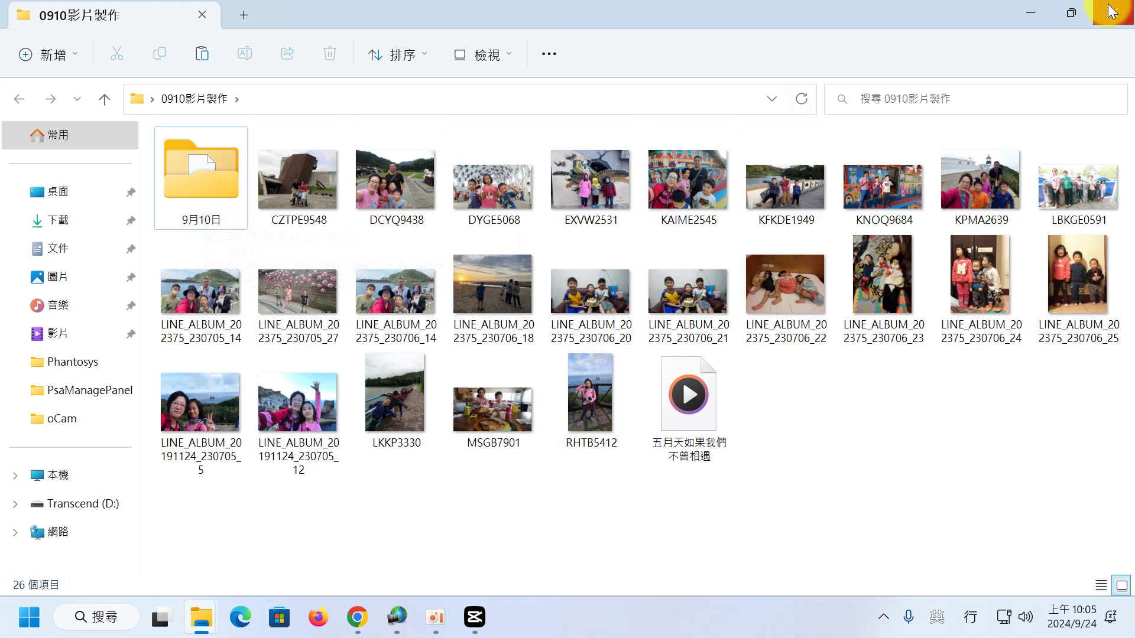
left_click(1030, 14)
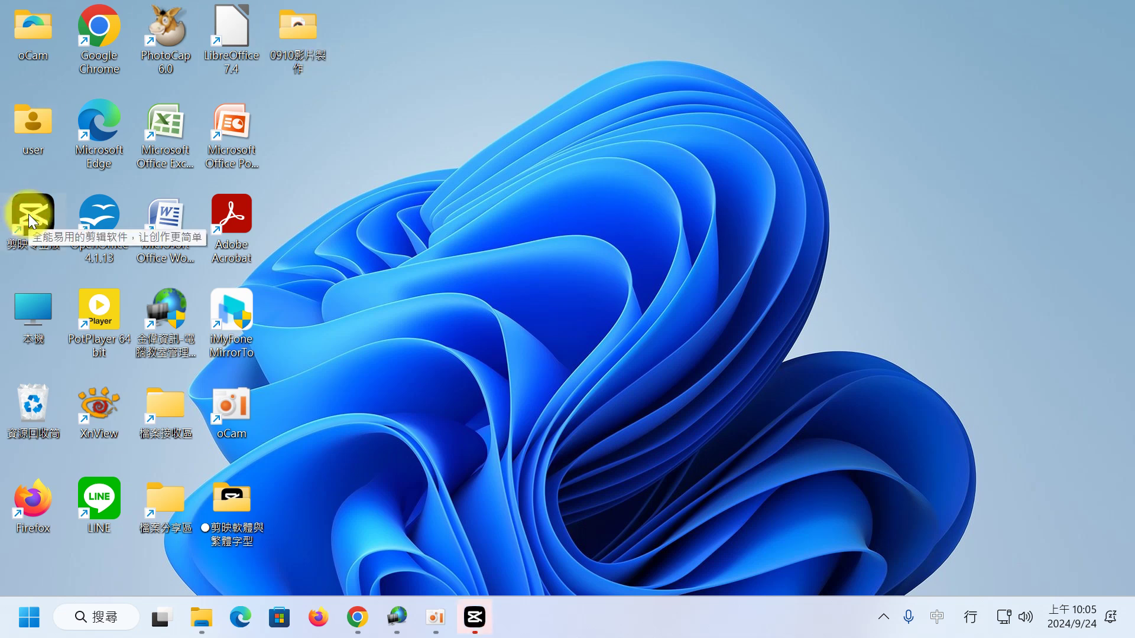
- Return to 剪映专业版 and open the folder browser for the draft location (草稿位置) in the global settings
left_click(474, 618)
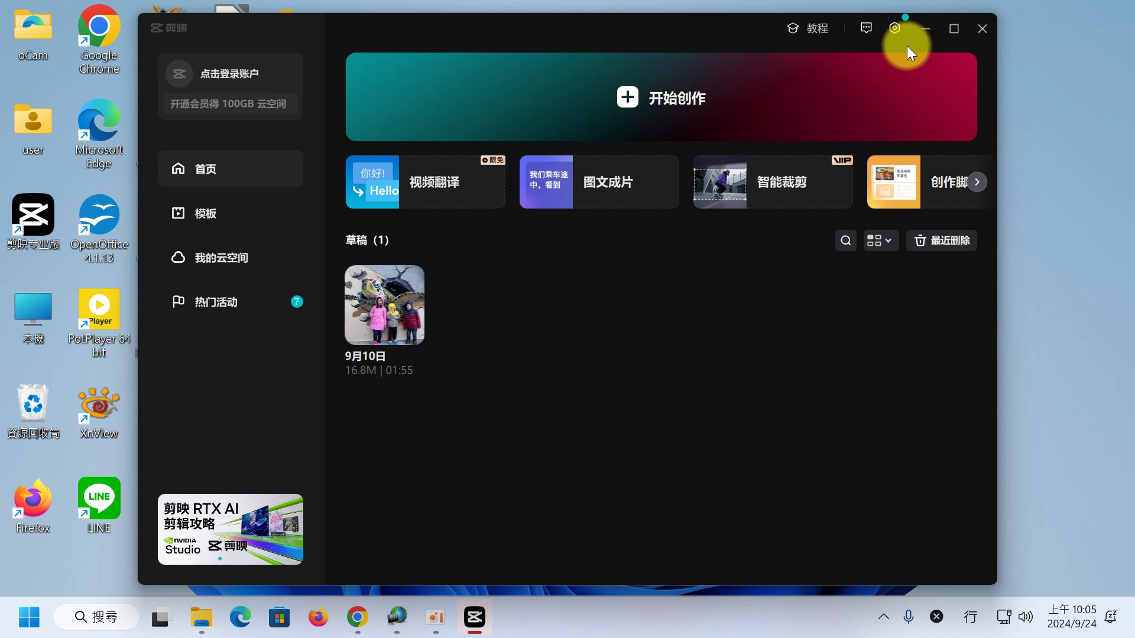
left_click(894, 27)
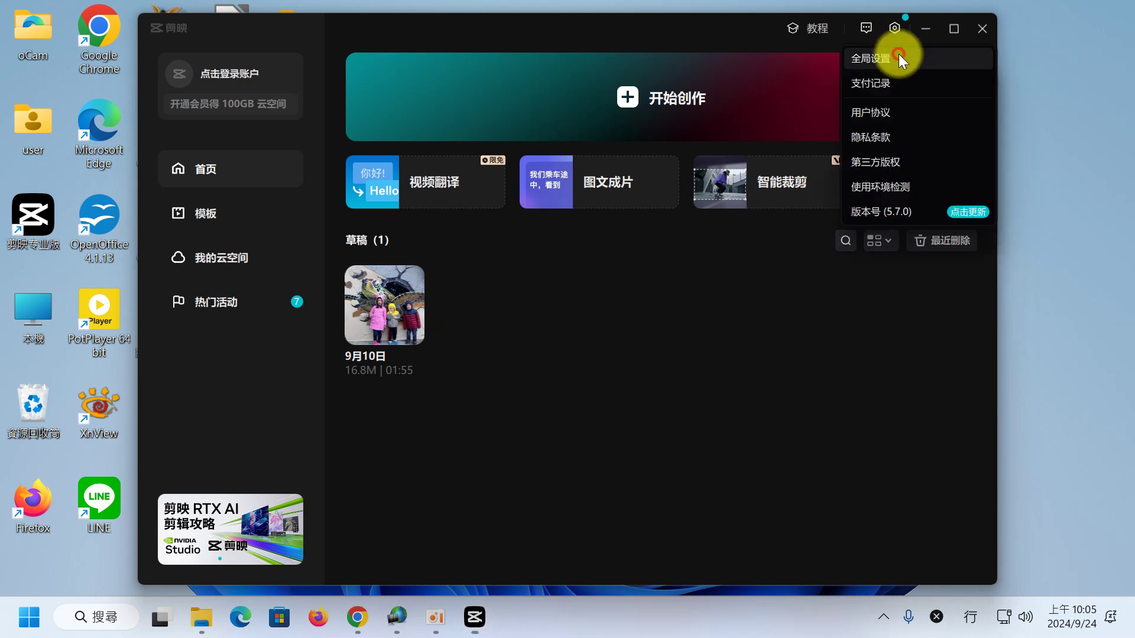
left_click(898, 58)
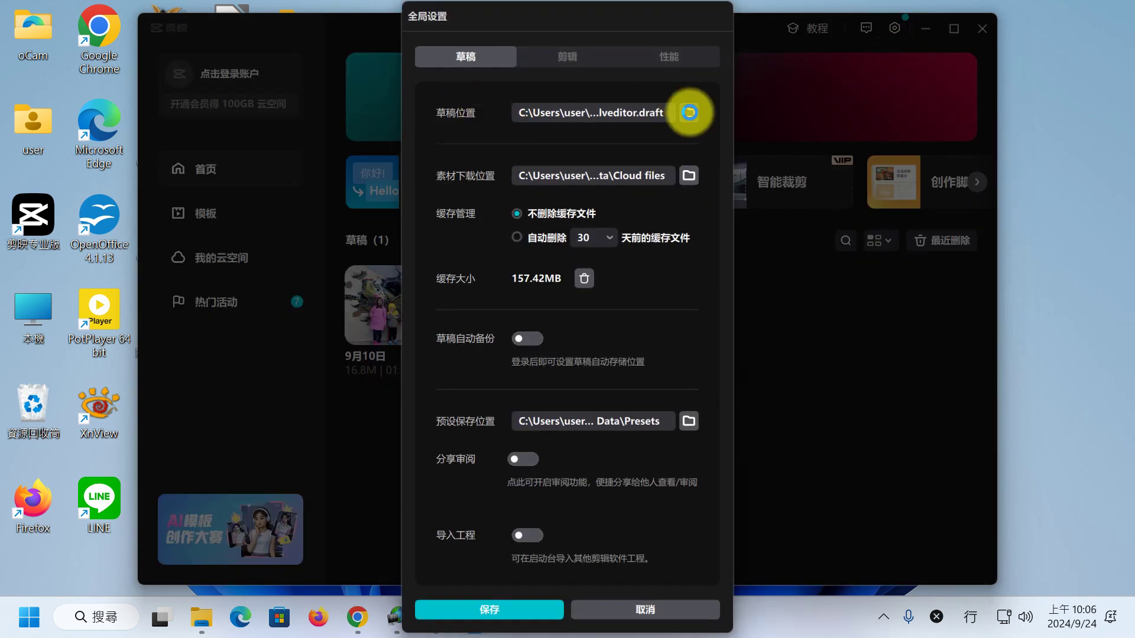
left_click(688, 112)
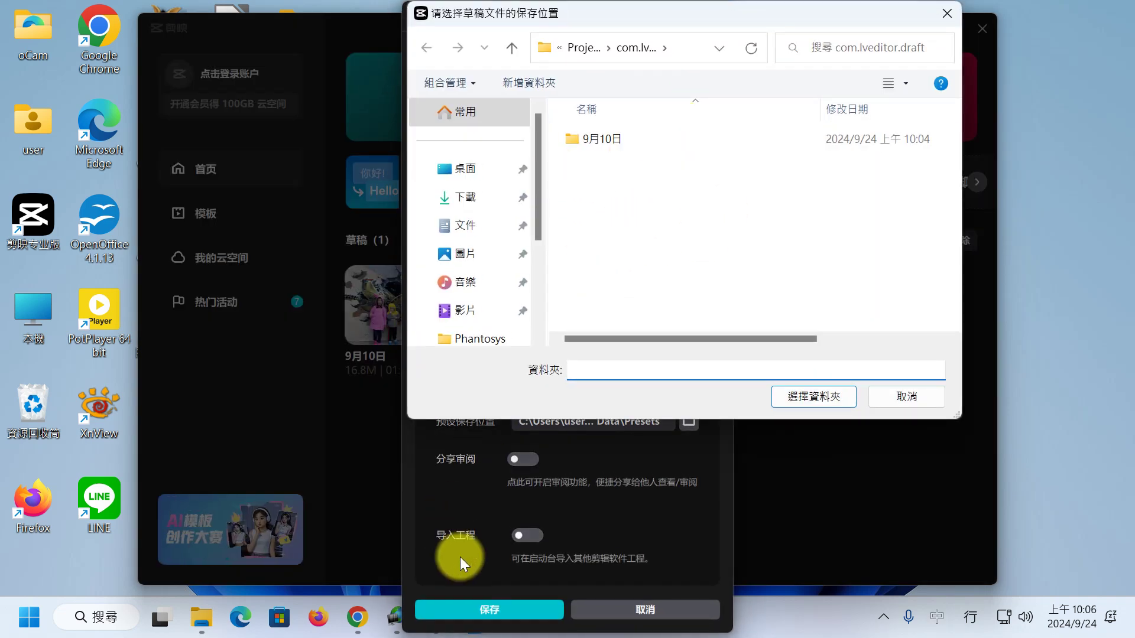